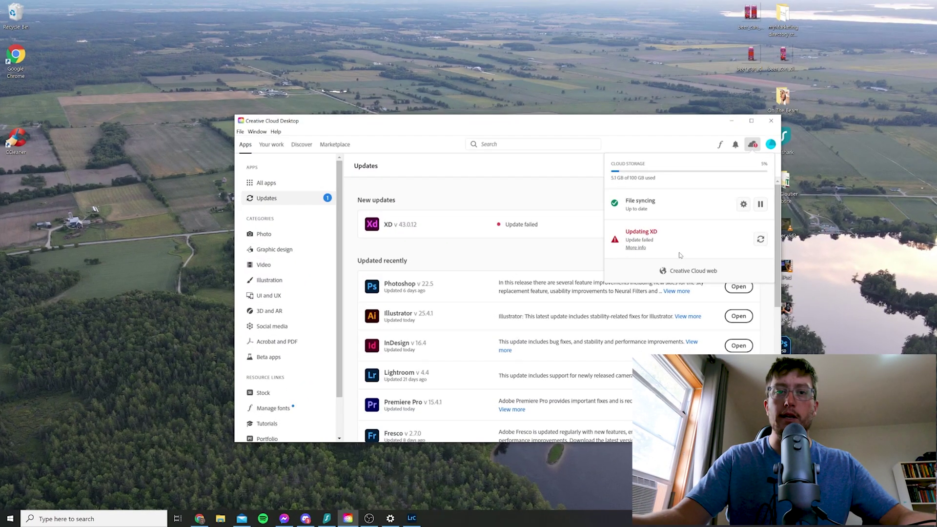
# Step: Dismiss the XD update error, then launch Registry Editor via 'reg' search and approve UAC
pyautogui.click(635, 247)
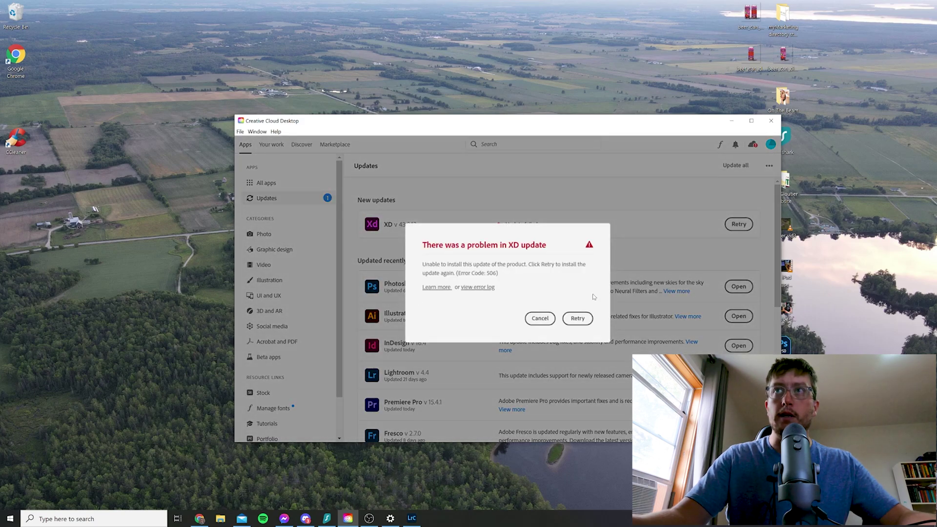
pyautogui.click(542, 319)
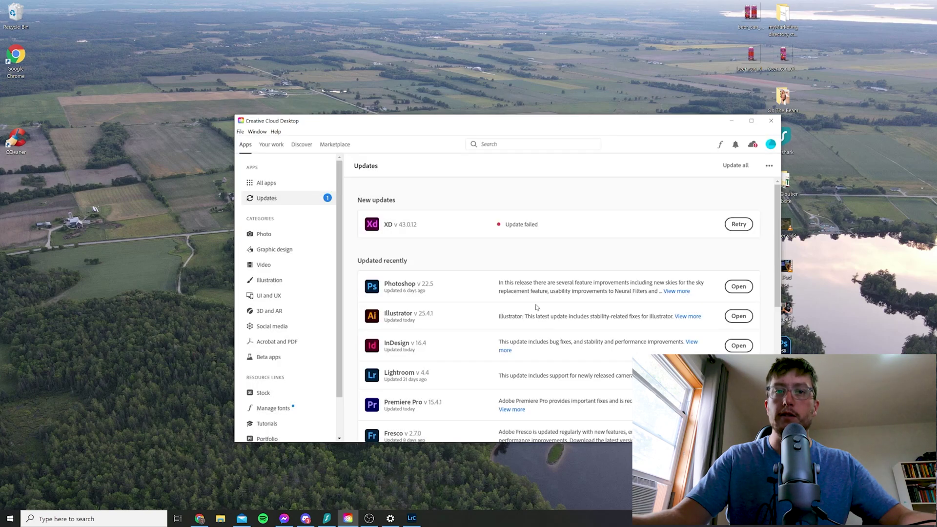
pyautogui.click(96, 518)
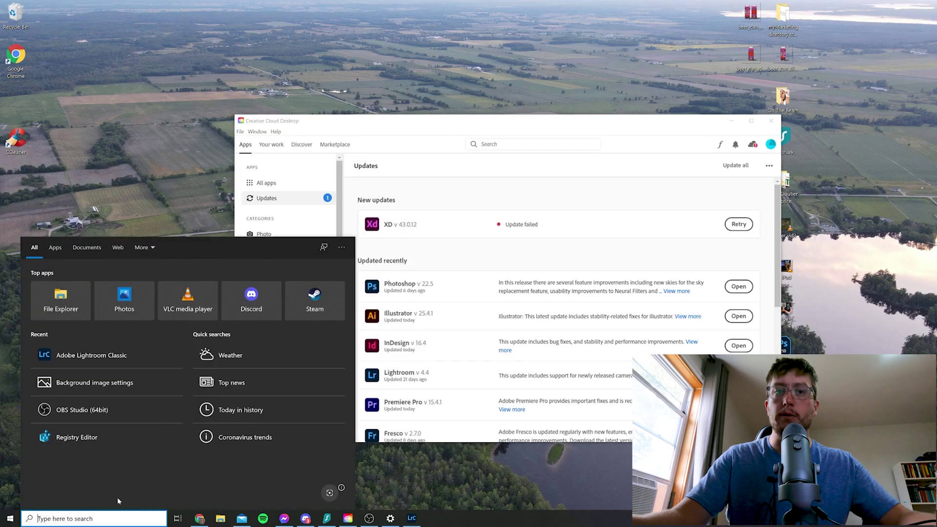
pyautogui.write('reg')
pyautogui.press('Return')
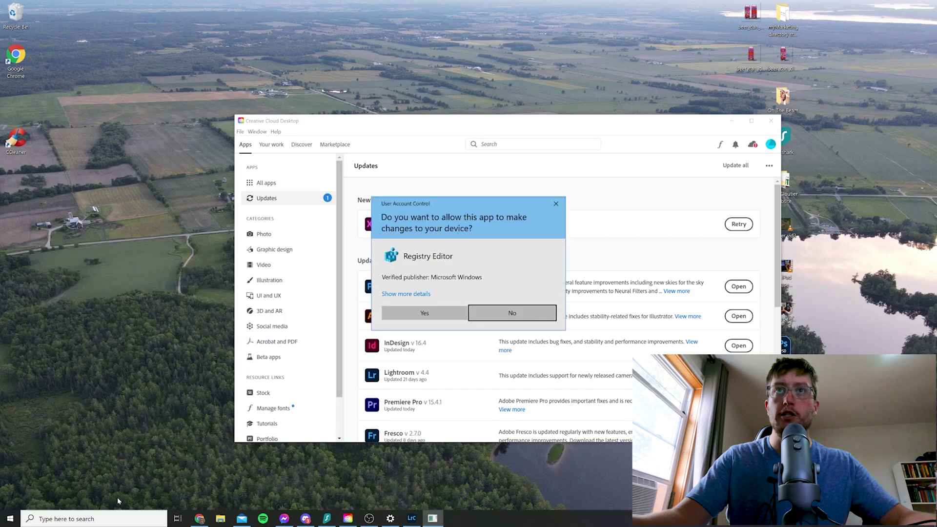
pyautogui.click(414, 316)
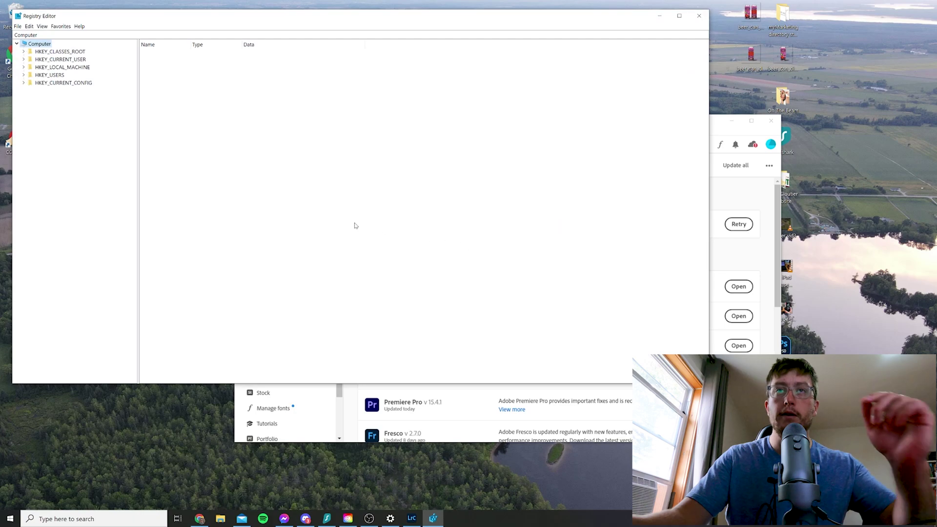
# Step: Go to HKLM\SOFTWARE\Policies\Microsoft\Windows\Appx and set AllowAllTrustedApps to 1
pyautogui.click(24, 67)
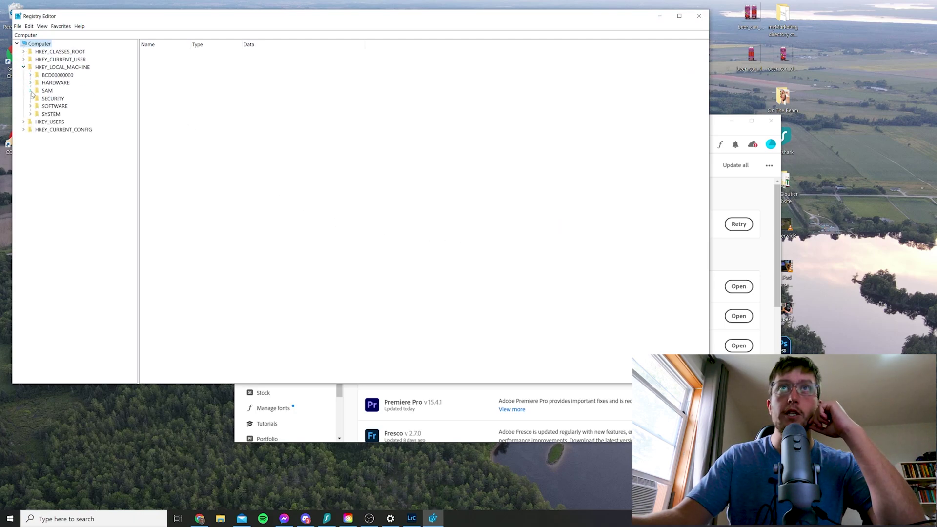
pyautogui.click(31, 106)
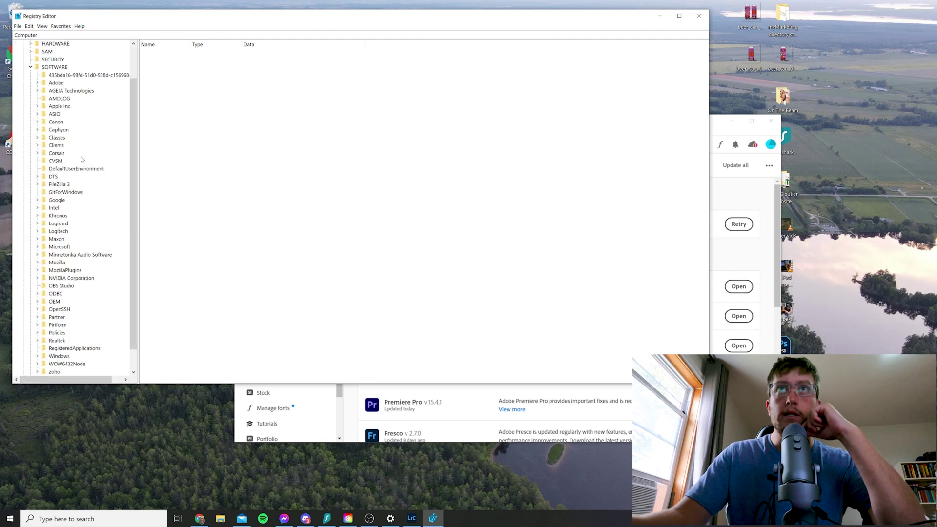
pyautogui.scroll(-1, 74, 212)
pyautogui.click(37, 310)
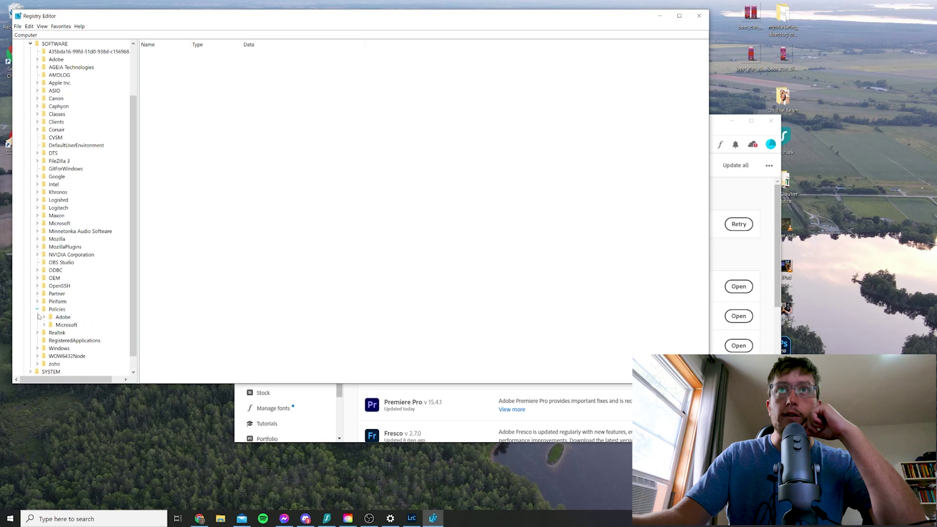
pyautogui.click(46, 325)
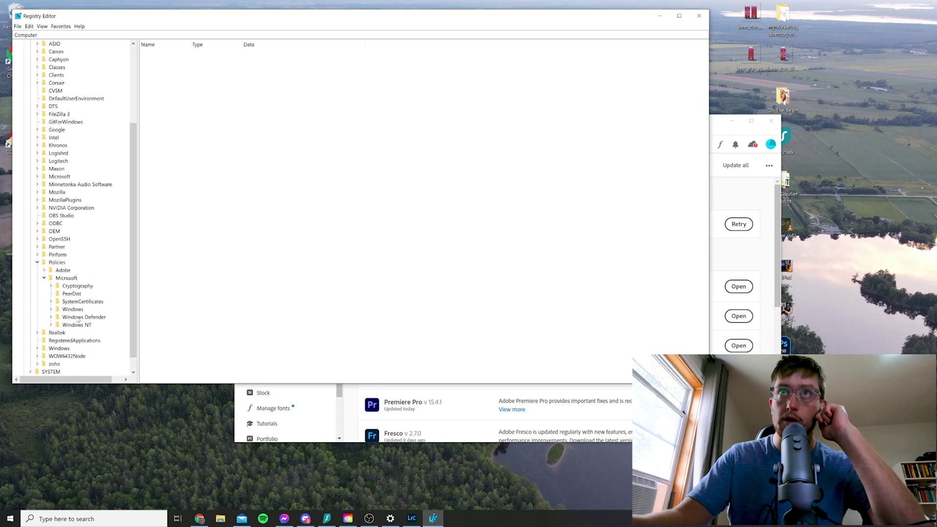
pyautogui.click(57, 309)
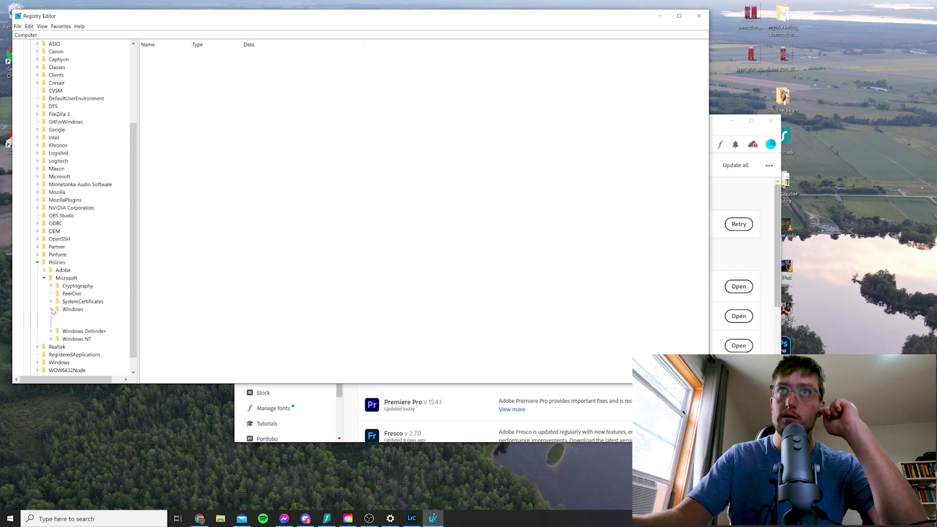
pyautogui.click(75, 317)
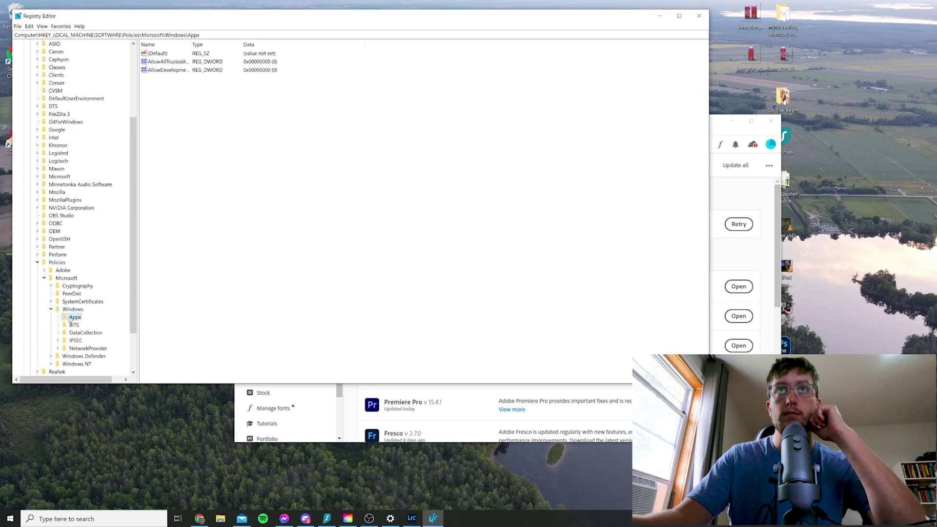
pyautogui.doubleClick(168, 62)
pyautogui.write('1')
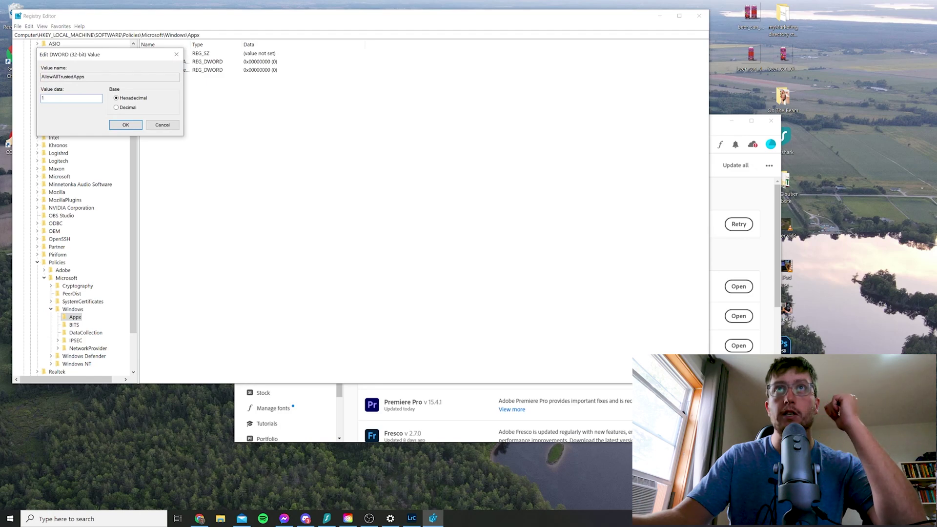
pyautogui.click(126, 125)
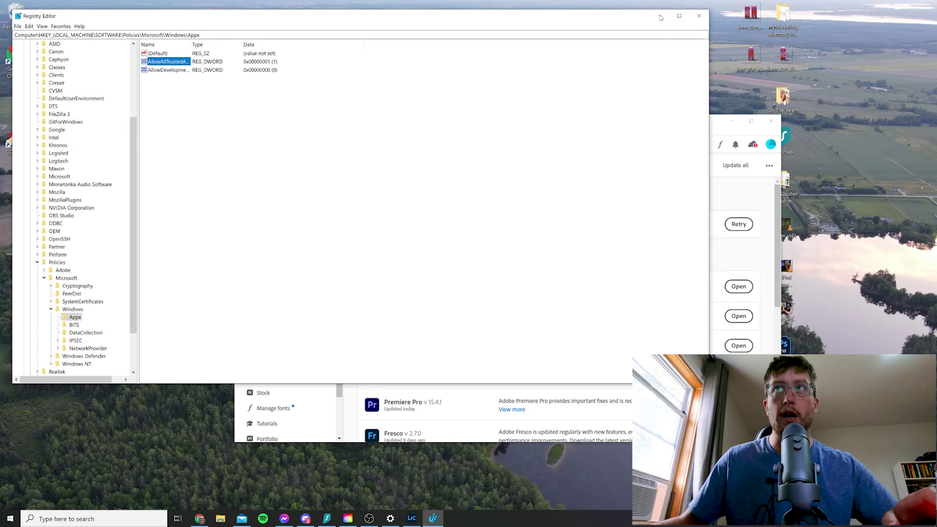
# Step: Close Registry Editor, retry the XD update in Creative Cloud, and maximize its window
pyautogui.click(700, 16)
pyautogui.click(739, 224)
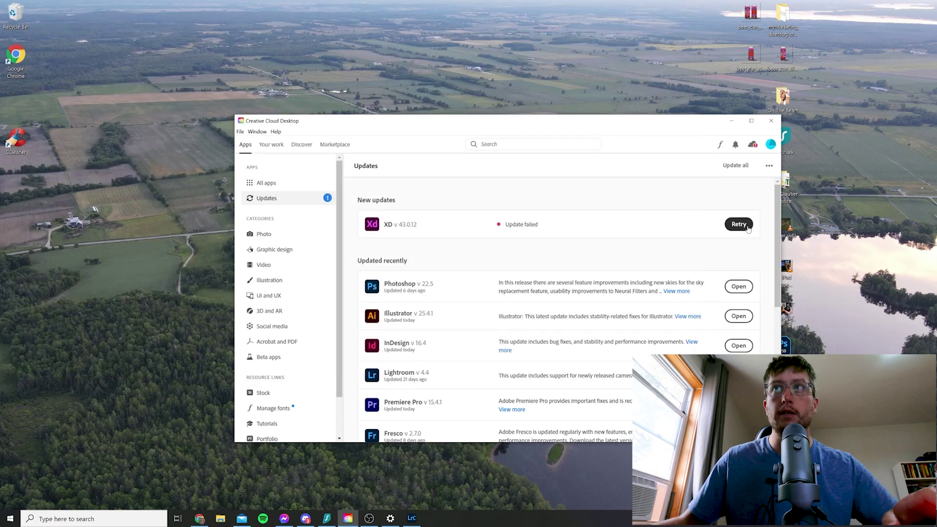
pyautogui.click(736, 225)
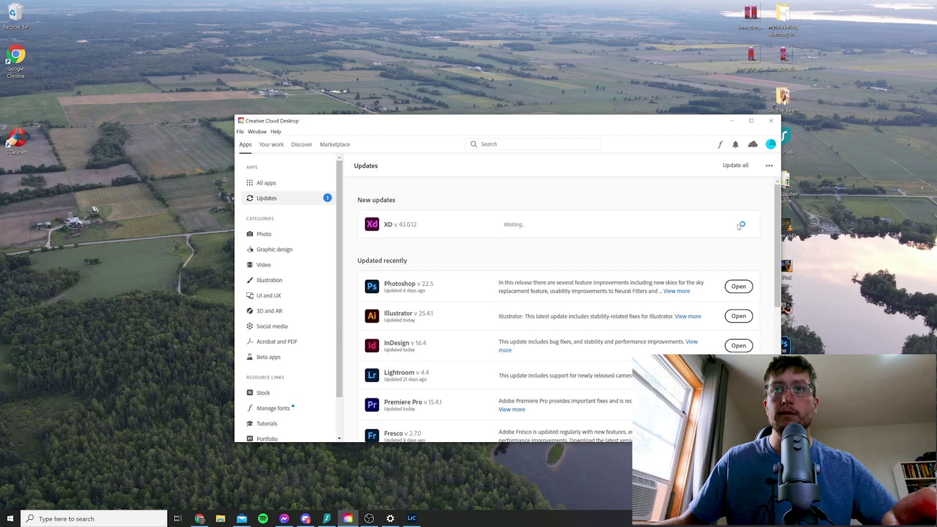
pyautogui.doubleClick(566, 133)
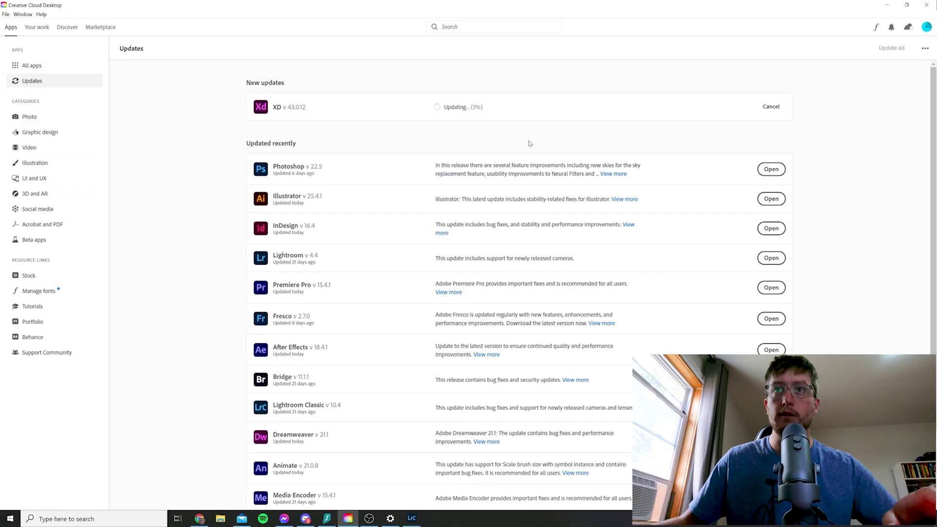